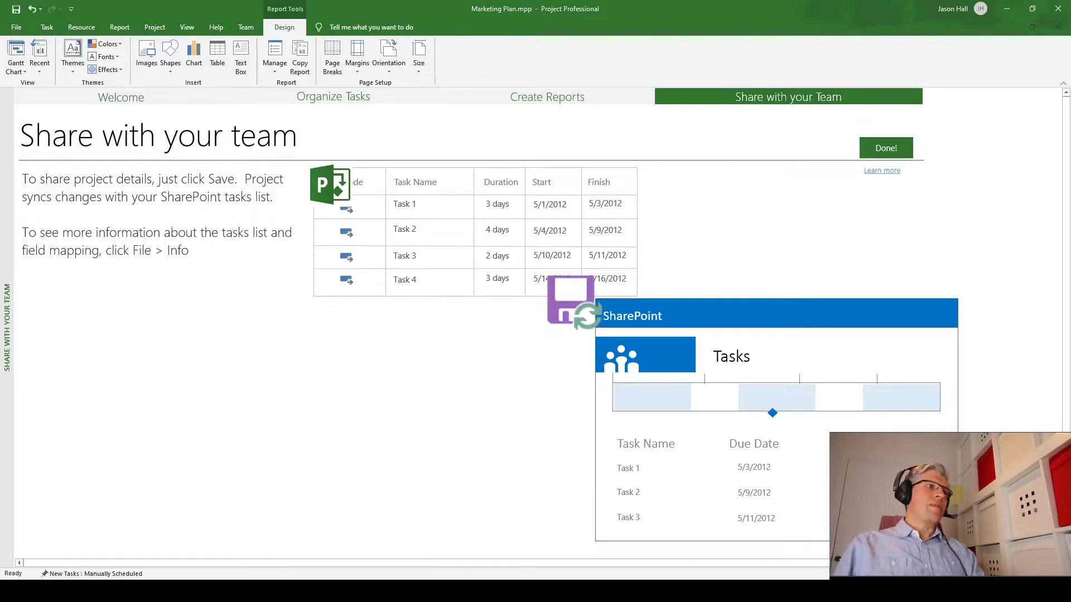
- View the SharePoint Project Site in the browser, and return to Project to show the marketing plan as a Gantt chart
click(369, 591)
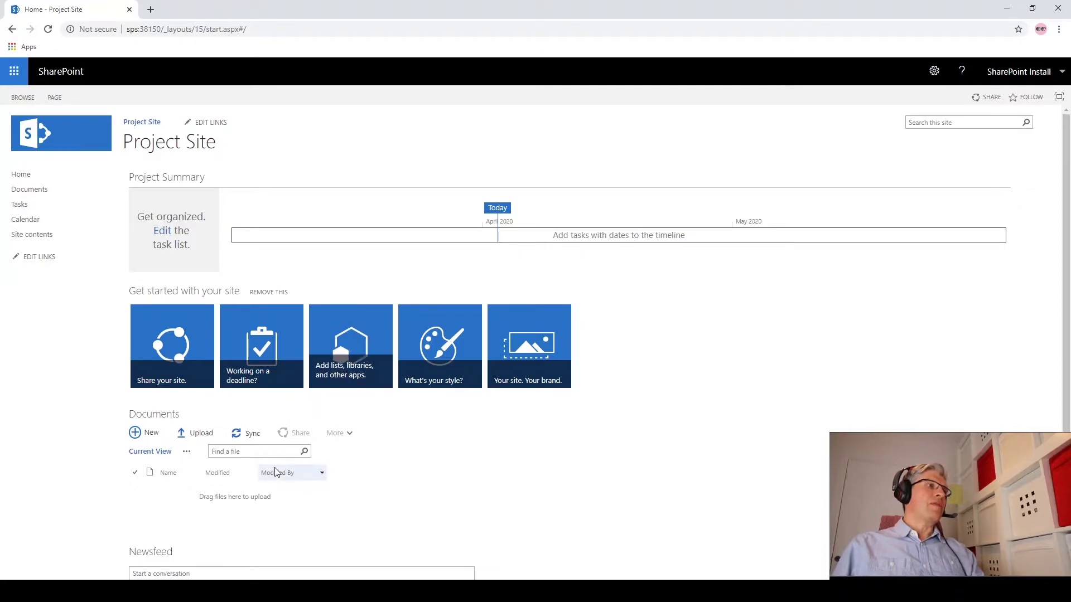
click(279, 591)
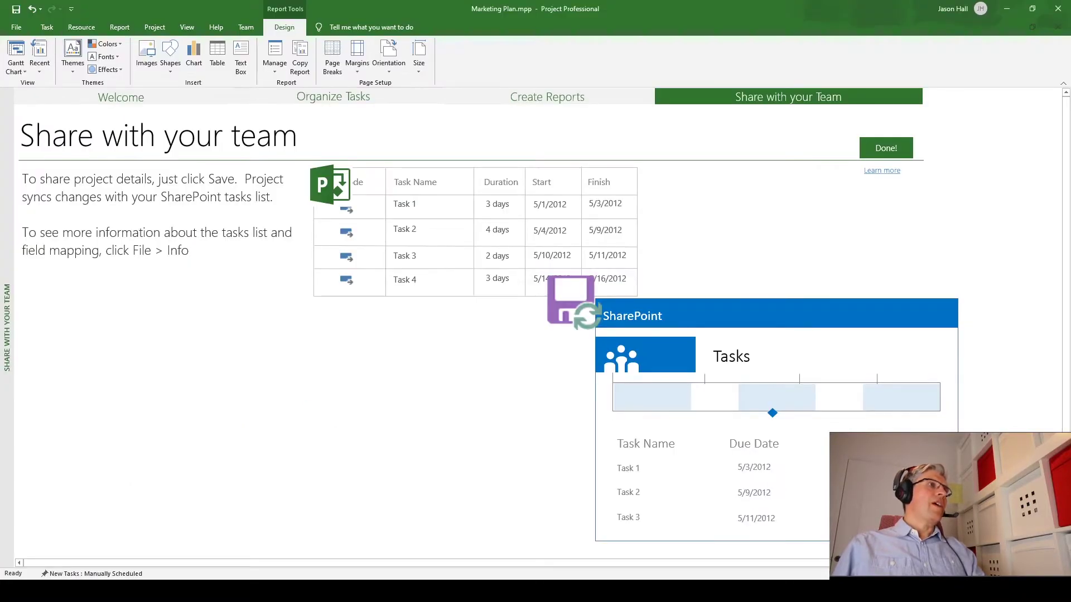
click(16, 53)
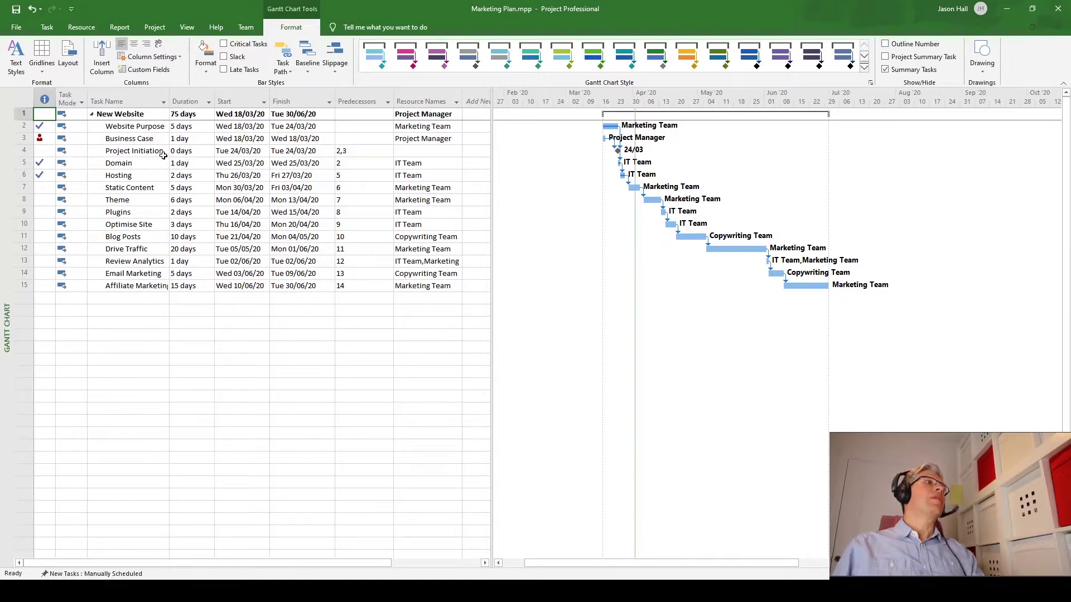
- Set up saving the plan as a sync with a new SharePoint site, using the project name Sample Marketing Plan
click(17, 27)
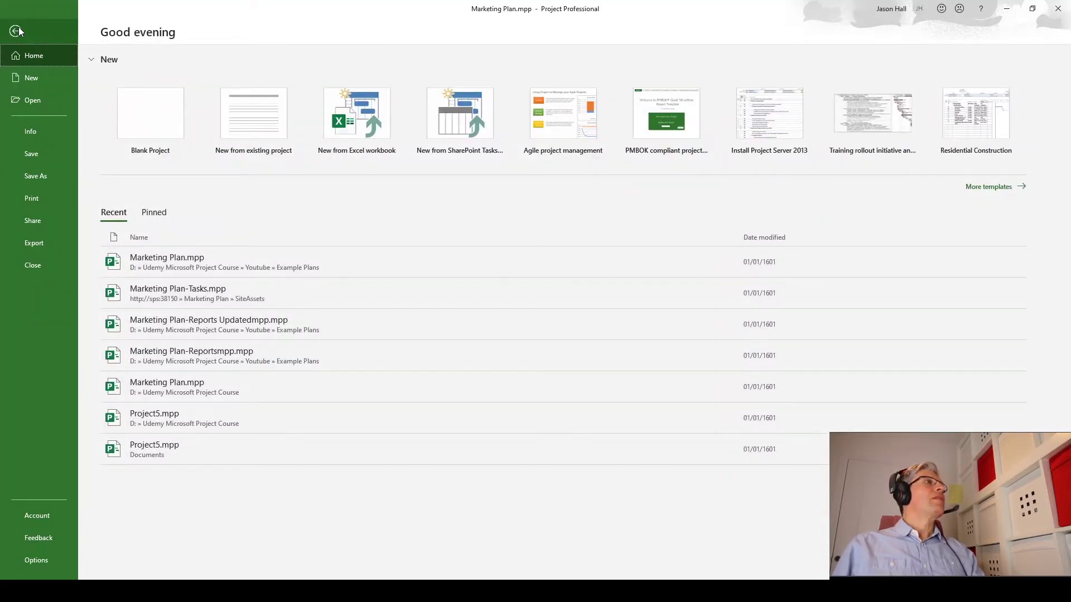
click(16, 31)
click(15, 29)
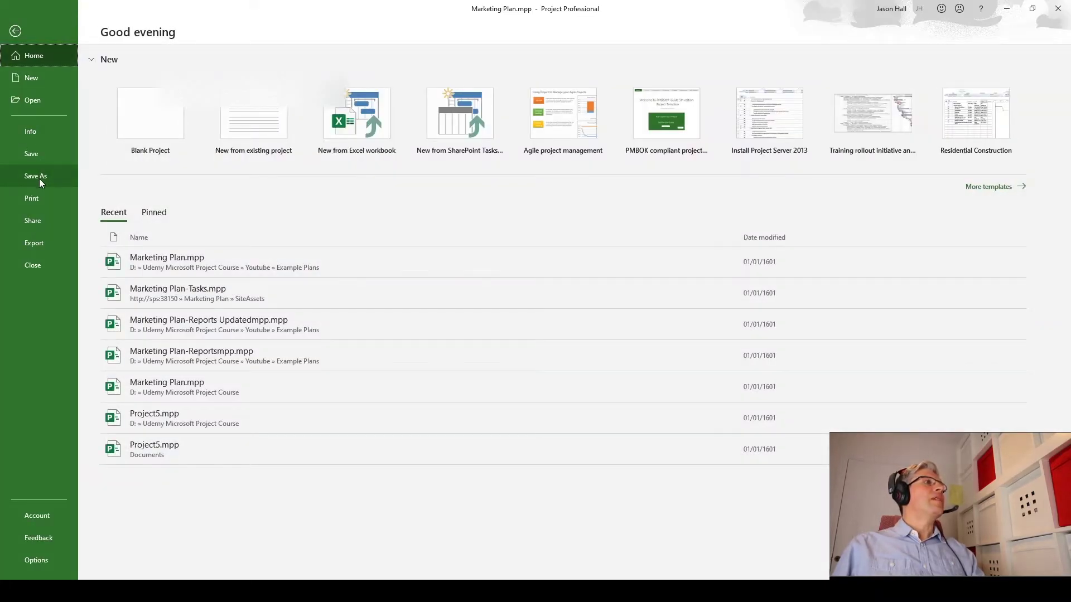
click(39, 179)
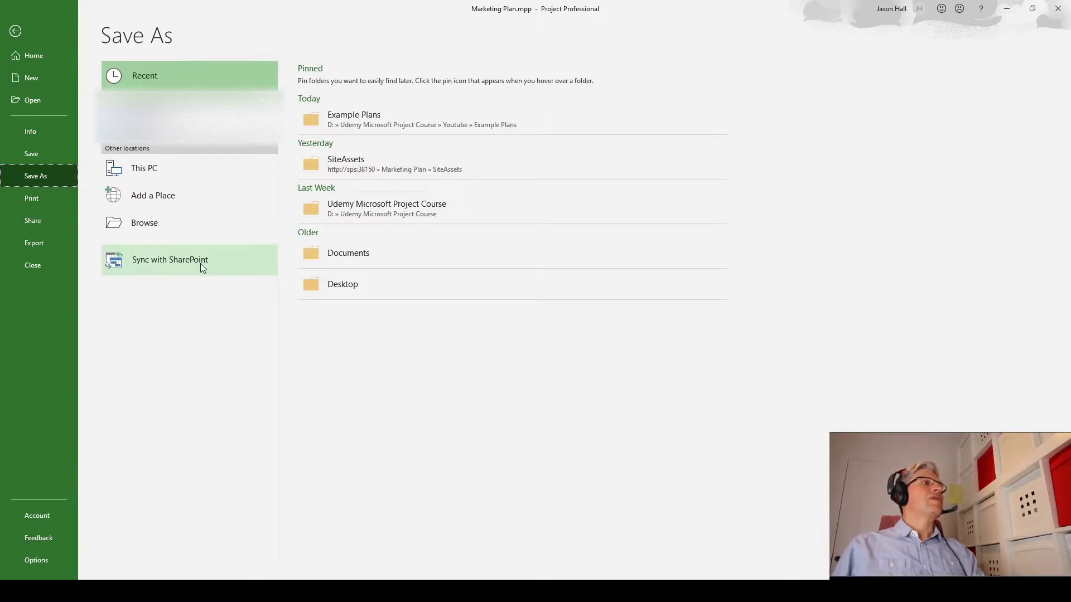
click(201, 266)
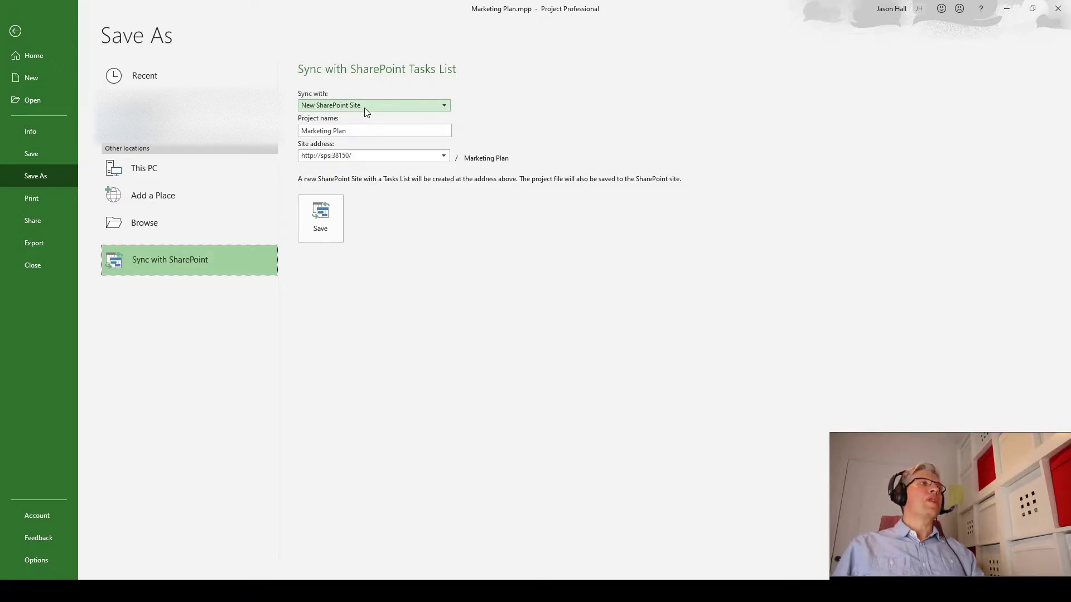
click(304, 130)
click(304, 130)
text(Sam)
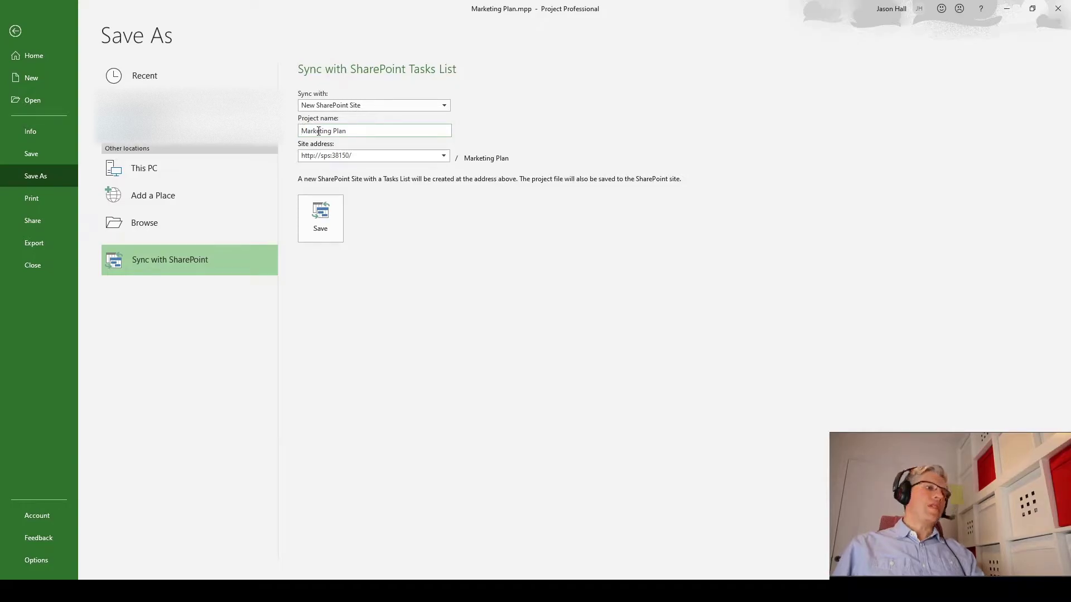
text(ple)
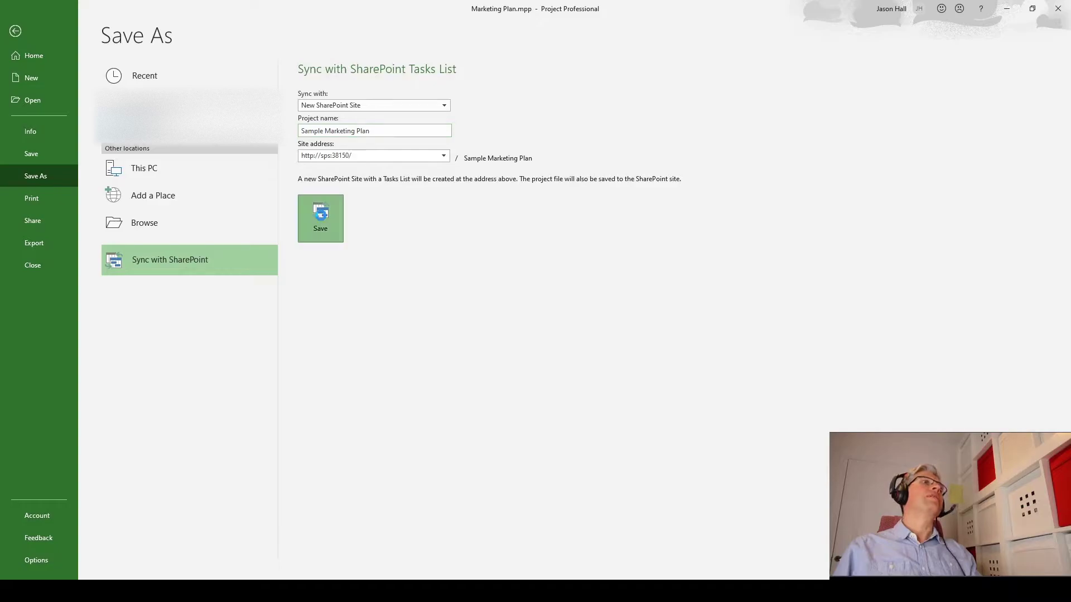
- Save the plan to the new SharePoint site, choosing to remember the sign-in credentials and confirming the connection
click(320, 218)
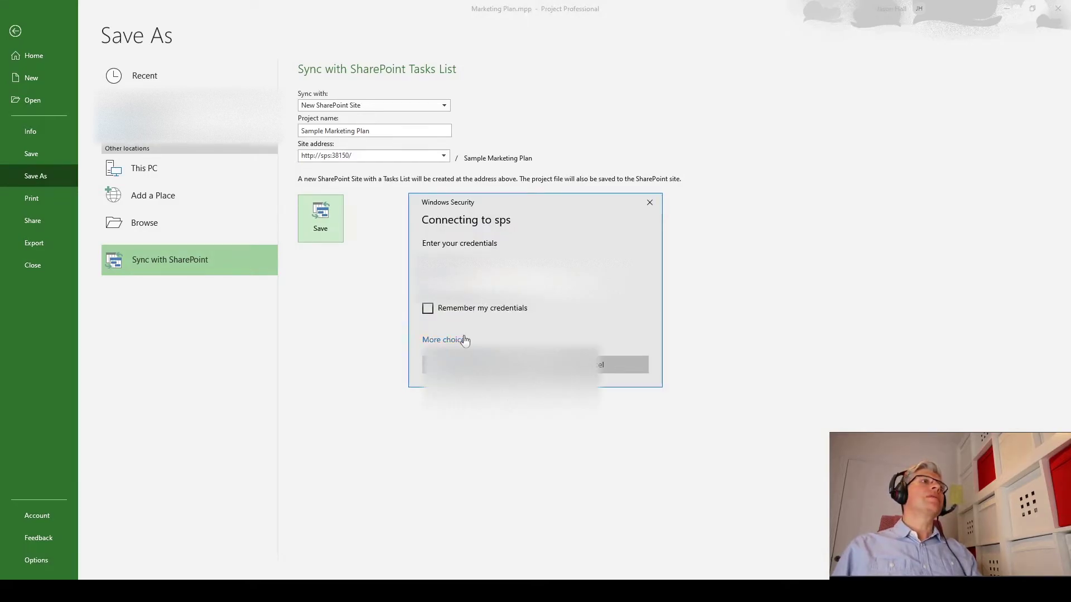
click(465, 340)
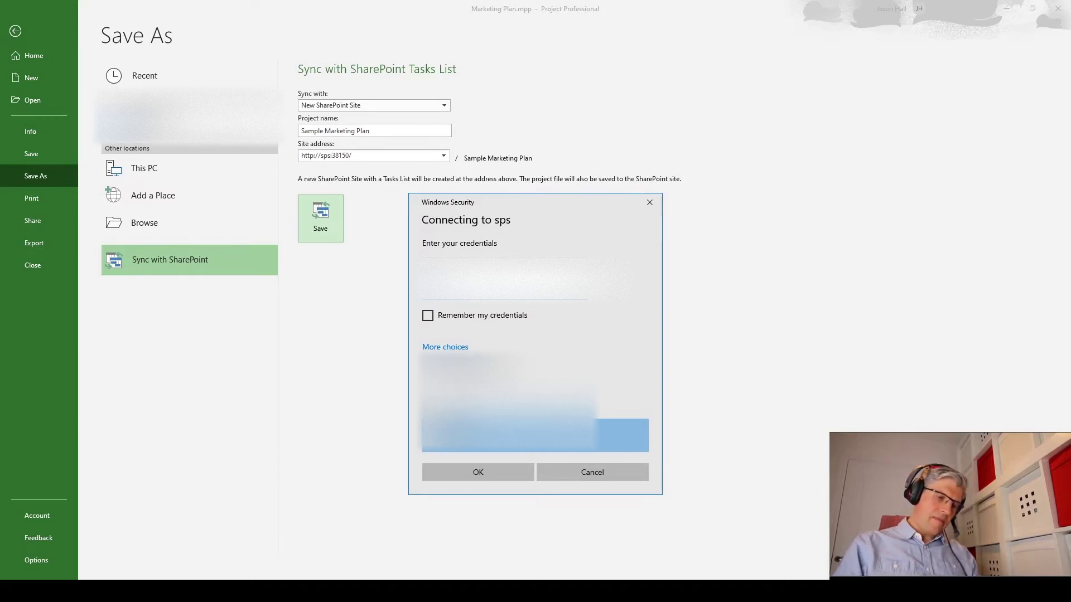
click(427, 315)
click(494, 472)
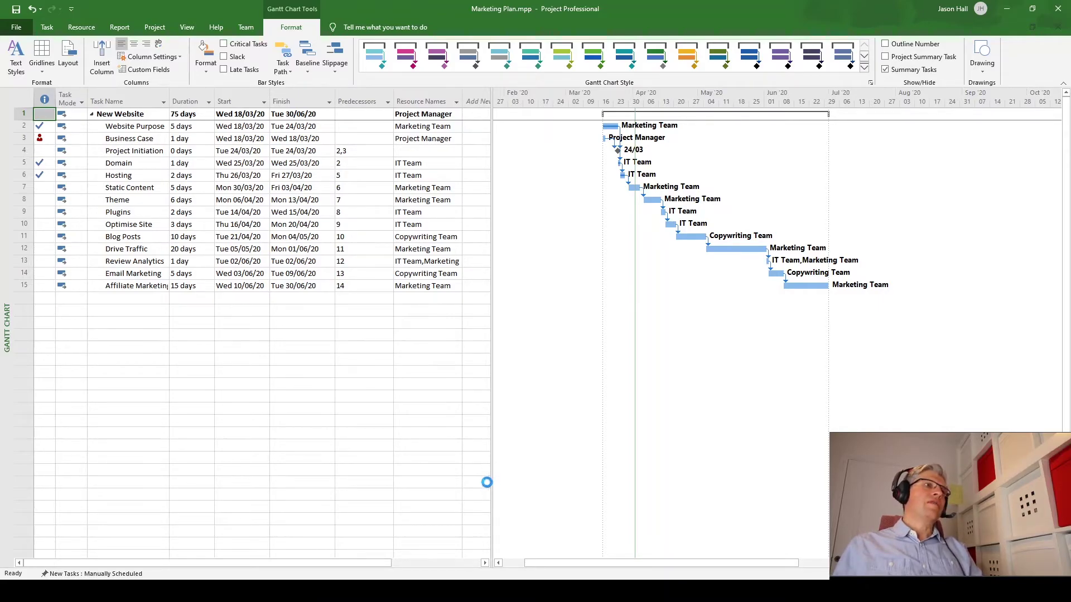
- Switch to the browser and open the Tasks list of the Sample Marketing Plan site through the Project Site's contents
key(alt+Tab)
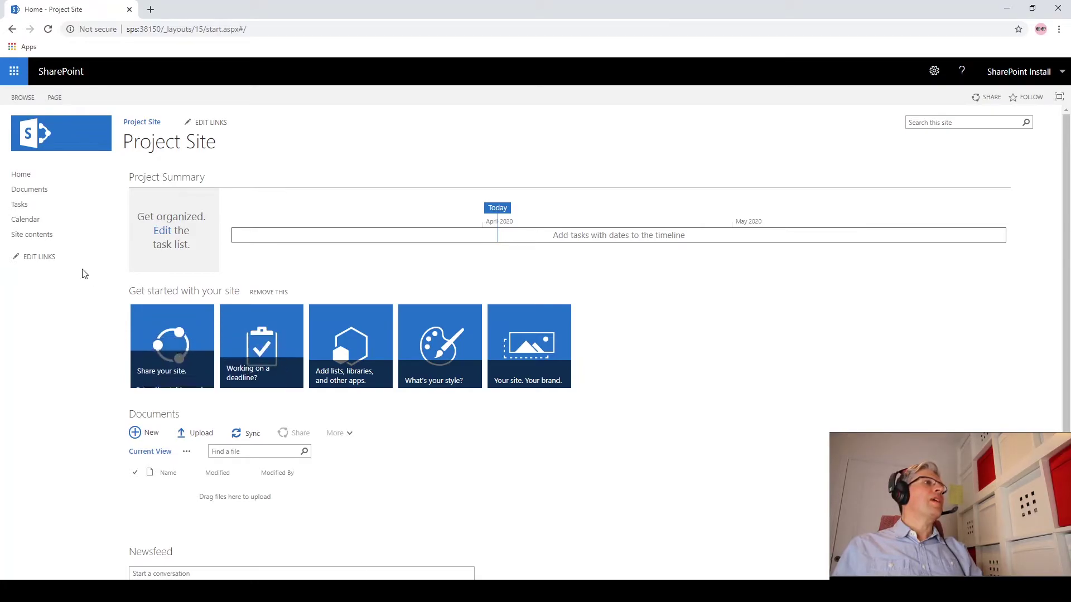
click(33, 238)
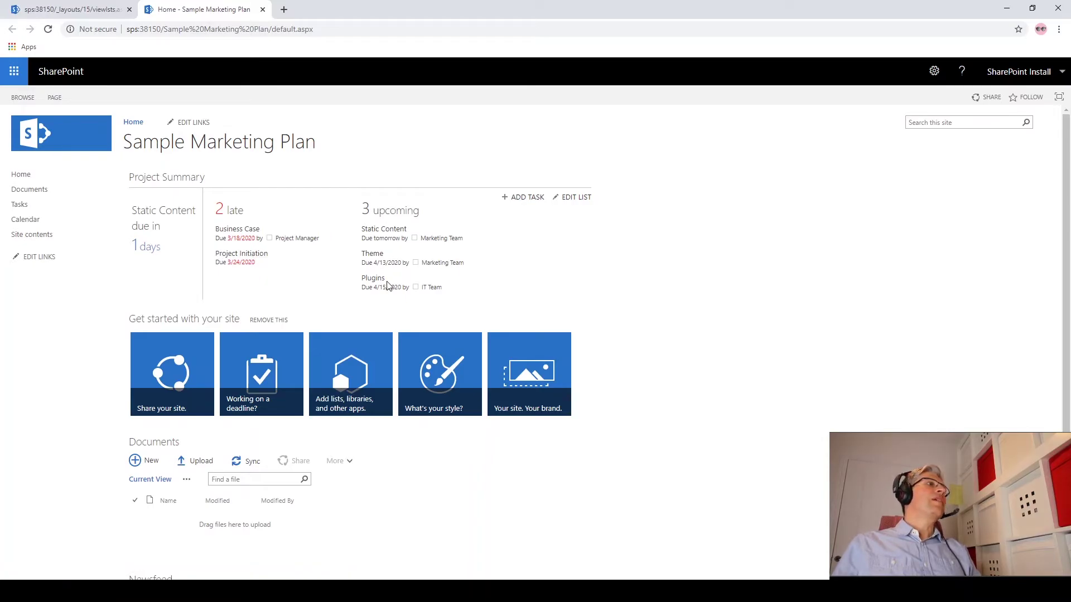
click(21, 208)
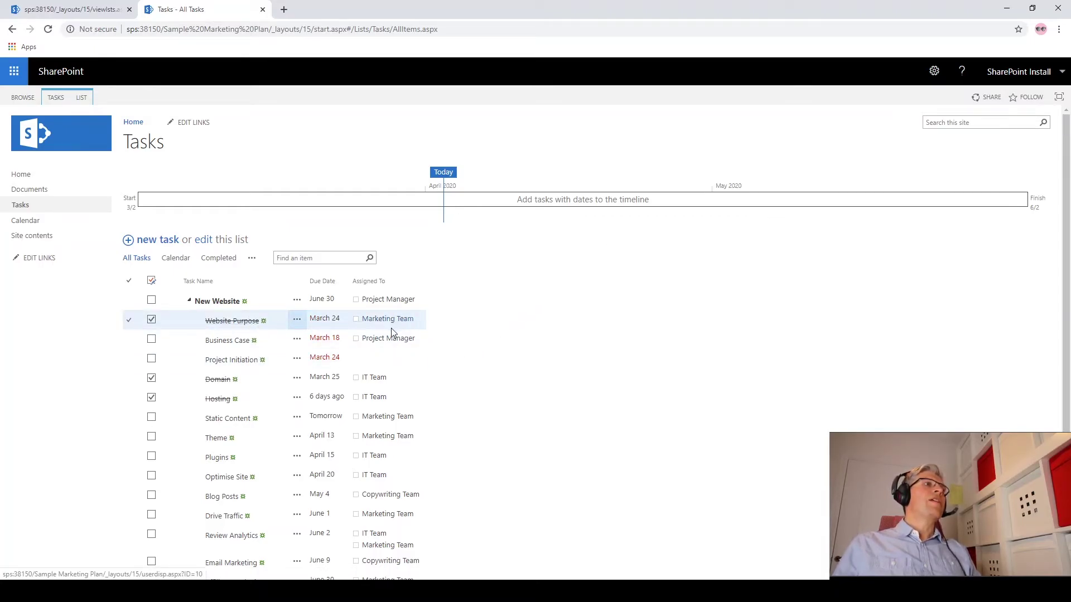
- Mark the Business Case task as complete in the Tasks list and accept leaving the page
scroll(393, 349, down, 1)
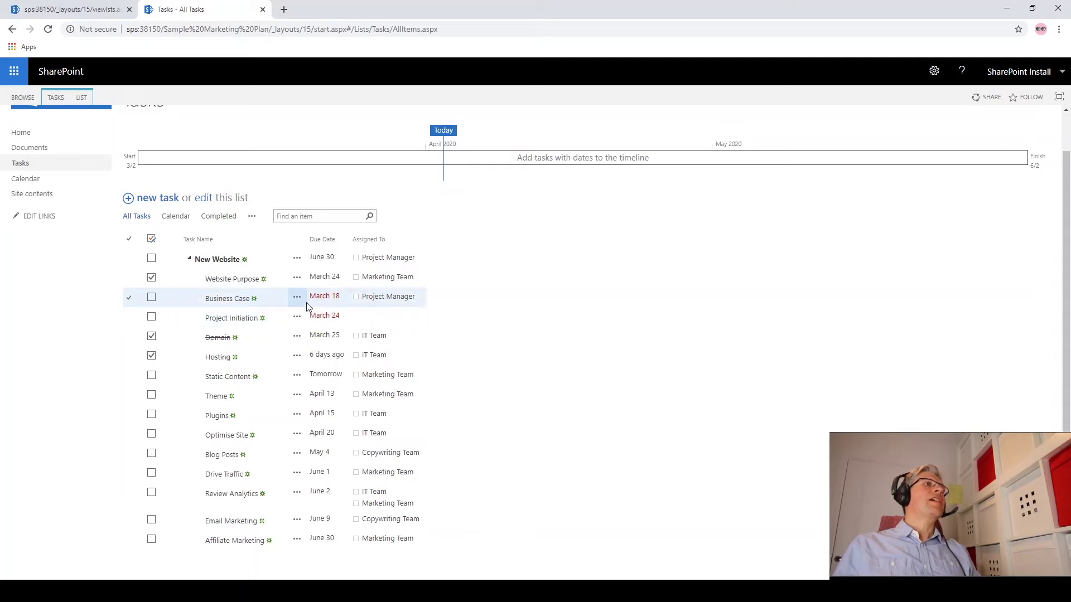
click(151, 300)
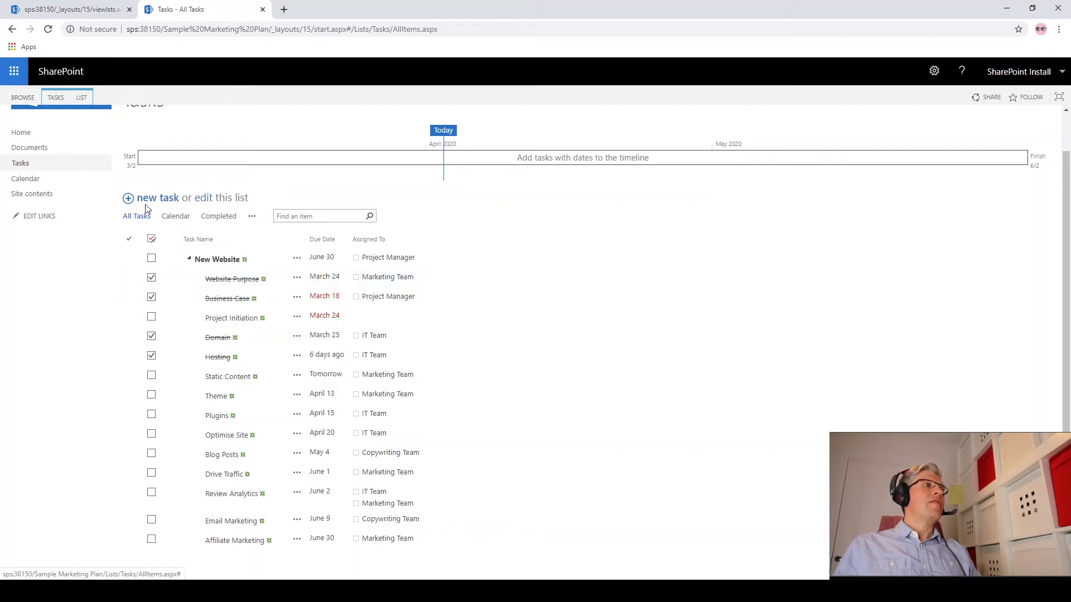
click(22, 184)
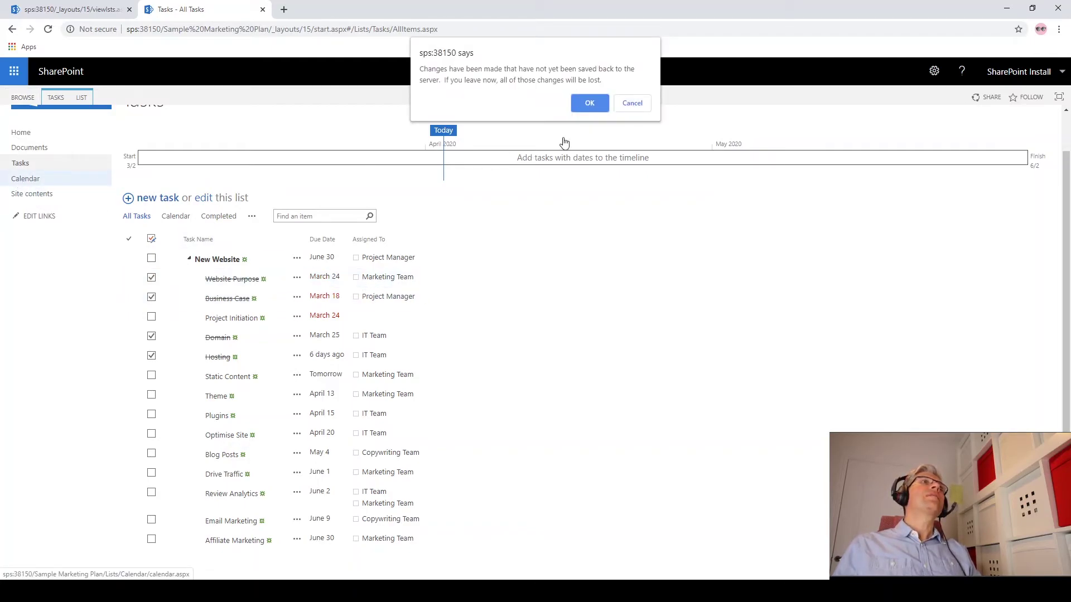
click(590, 102)
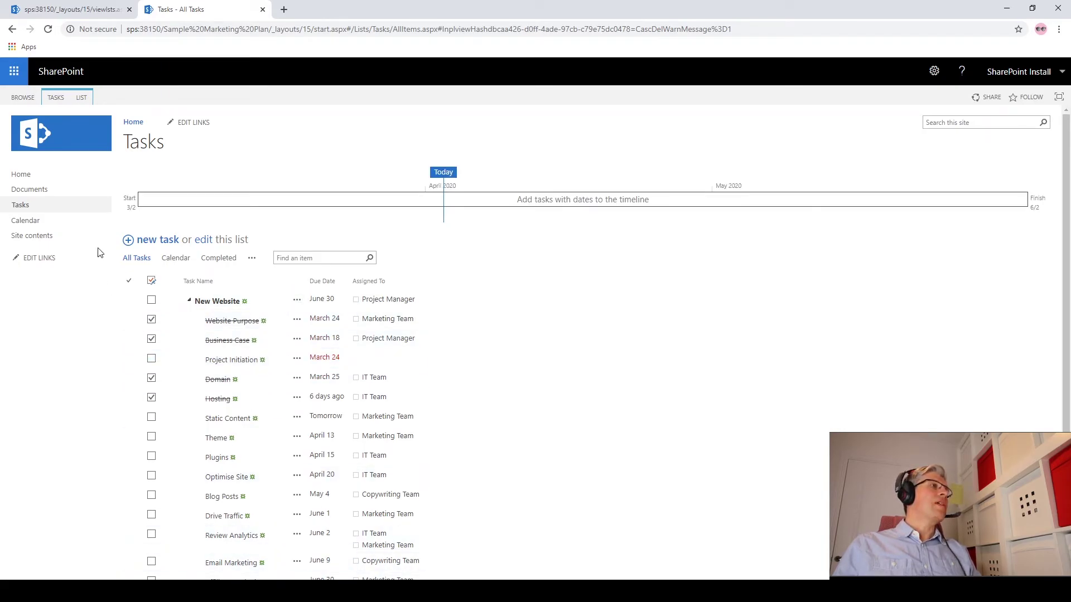
- Review the site's Calendar, the project summary on the home page and the Tasks list
click(43, 222)
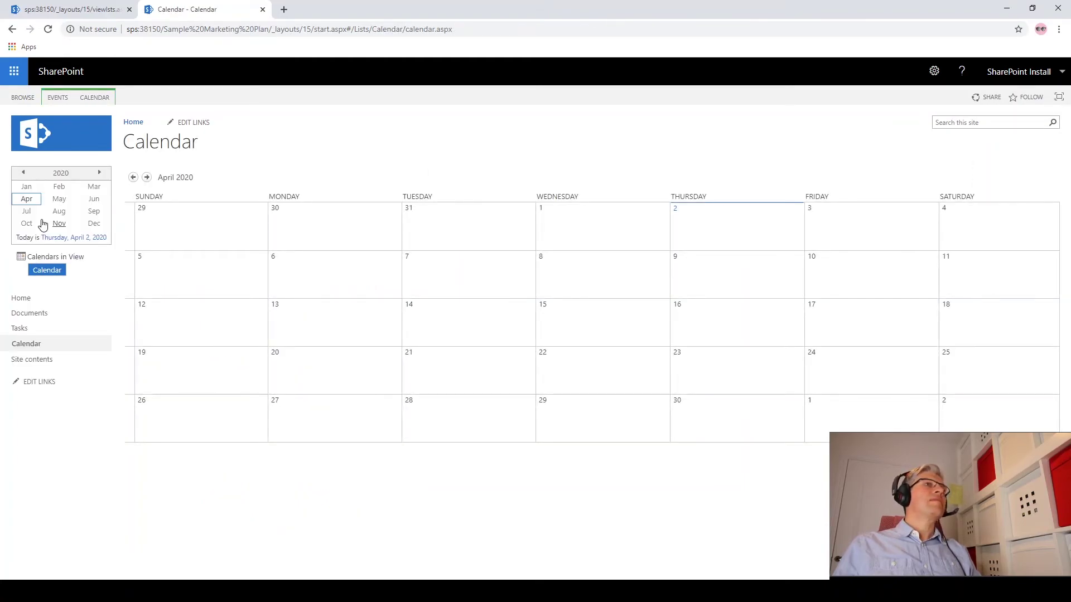
click(20, 299)
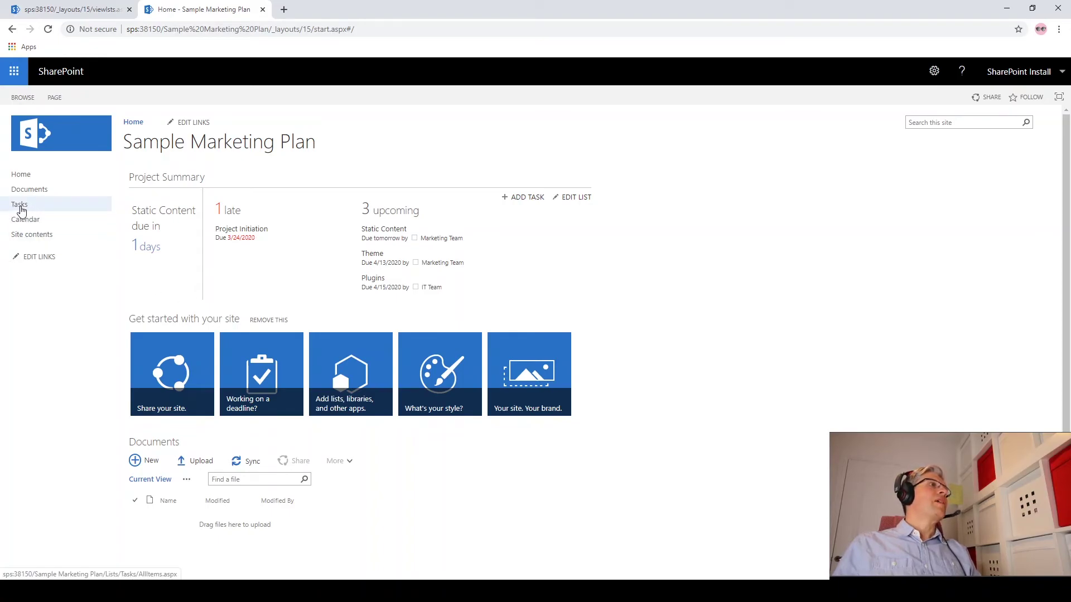
click(21, 207)
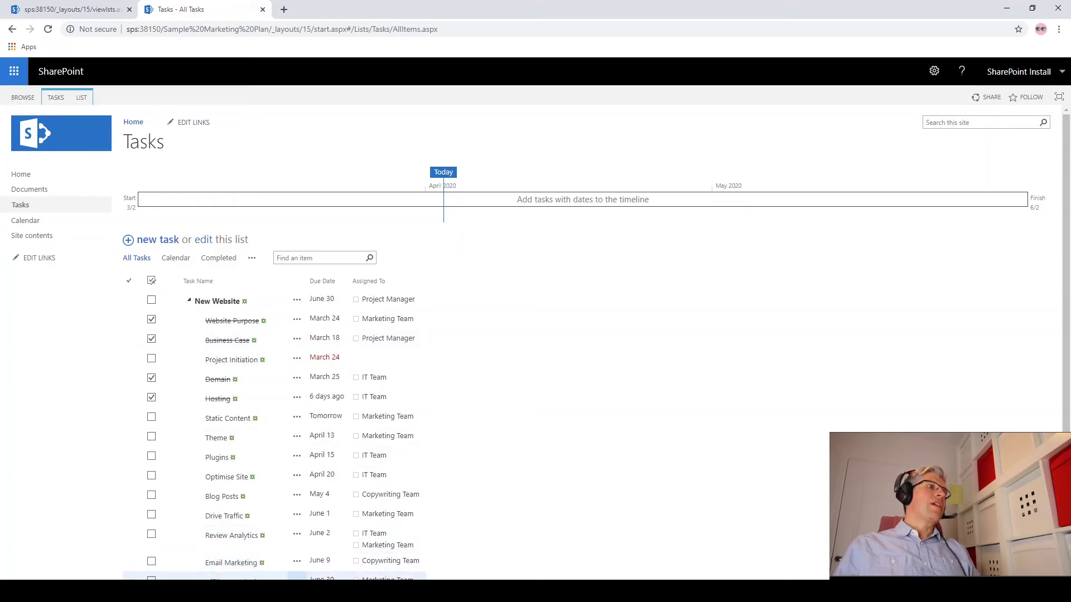
mouse_move(204, 591)
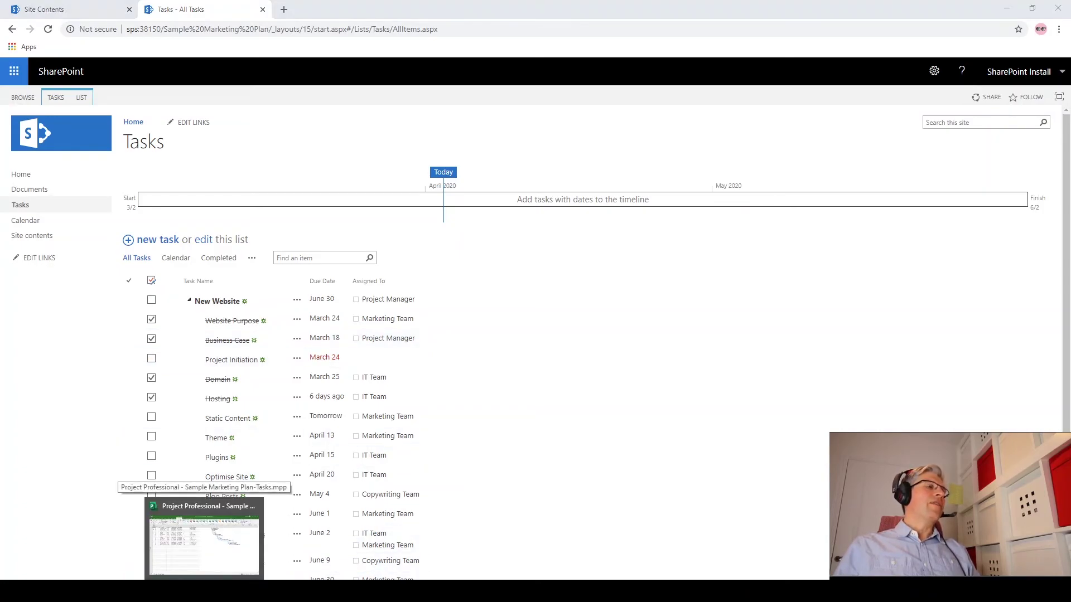
click(204, 546)
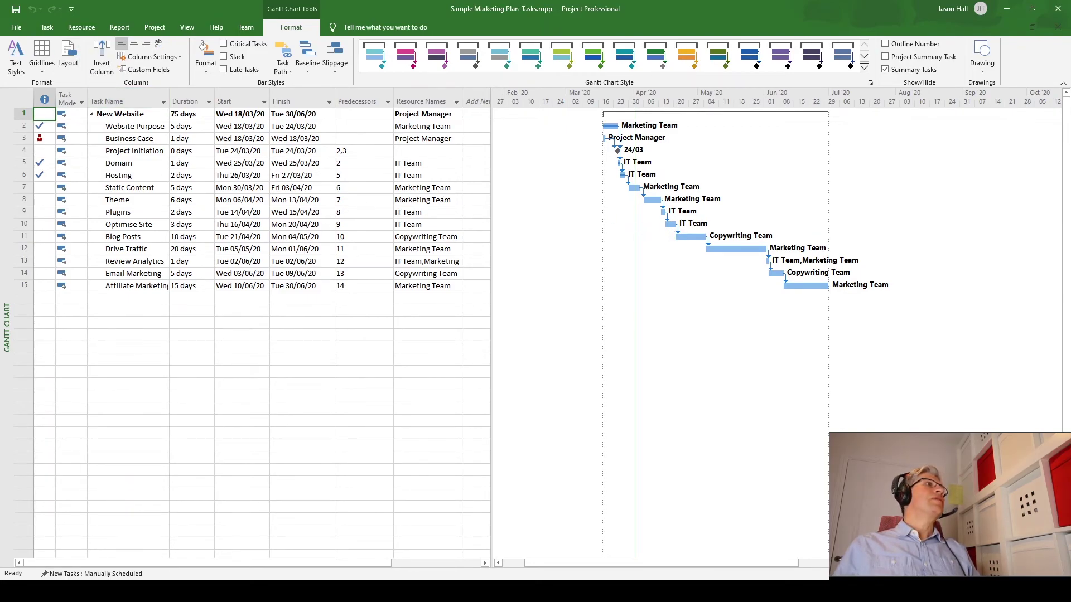
click(16, 27)
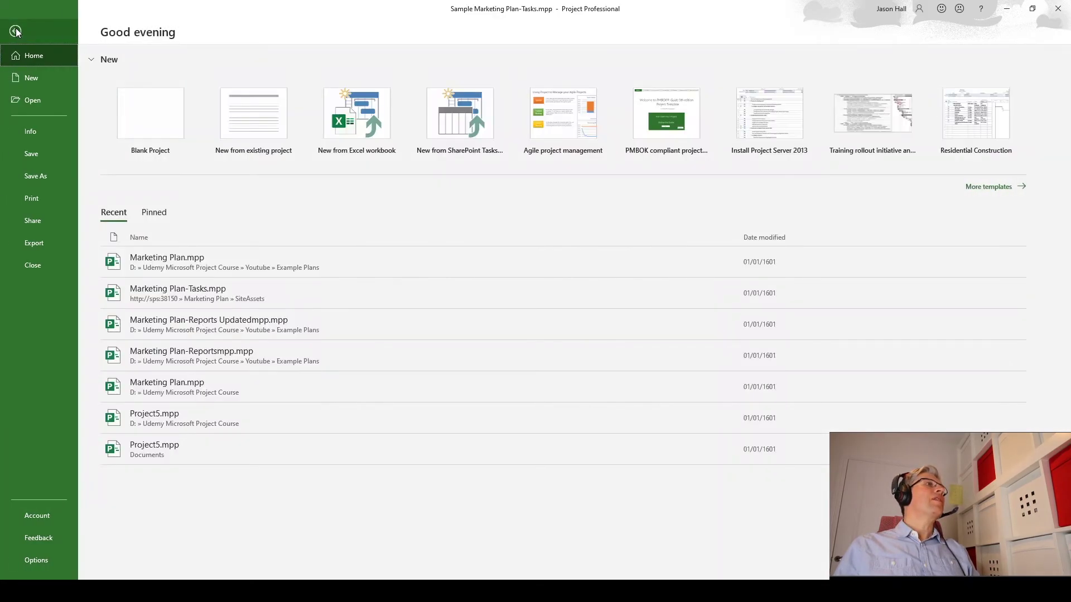
click(42, 177)
click(132, 260)
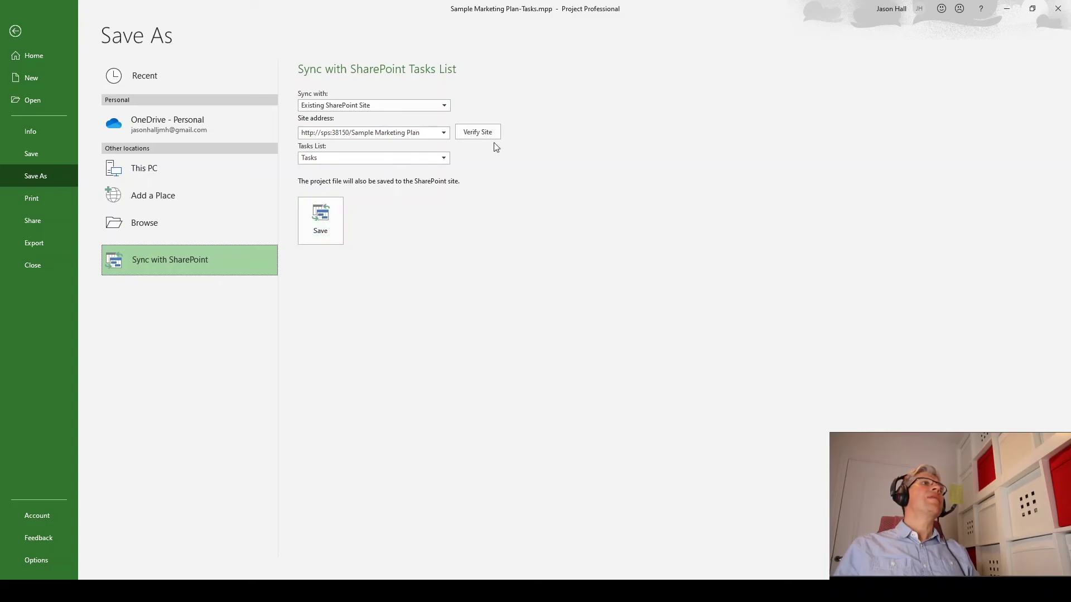
click(346, 105)
click(346, 105)
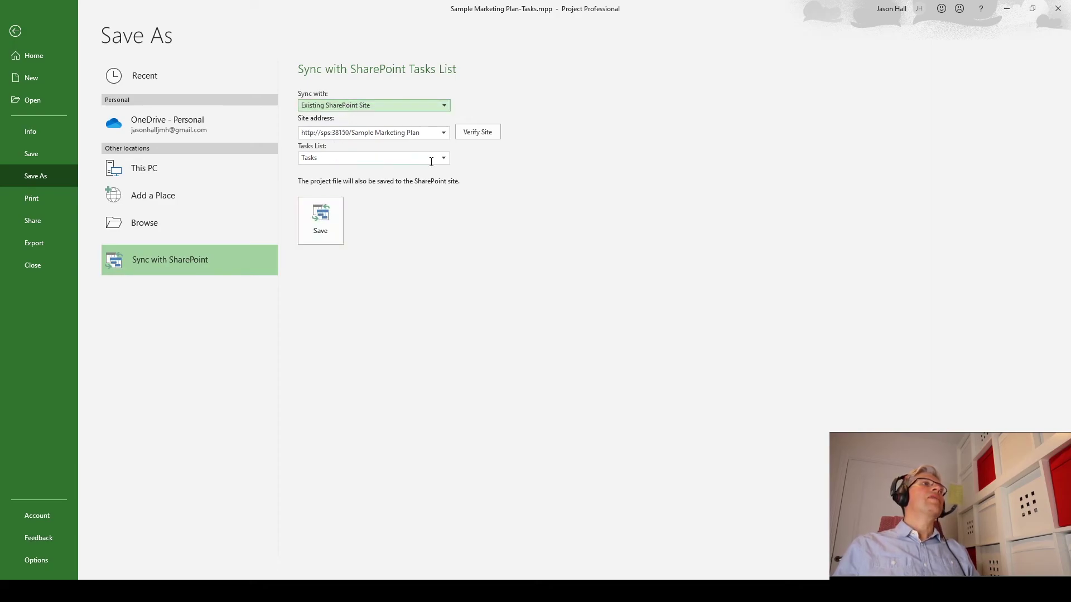
click(324, 223)
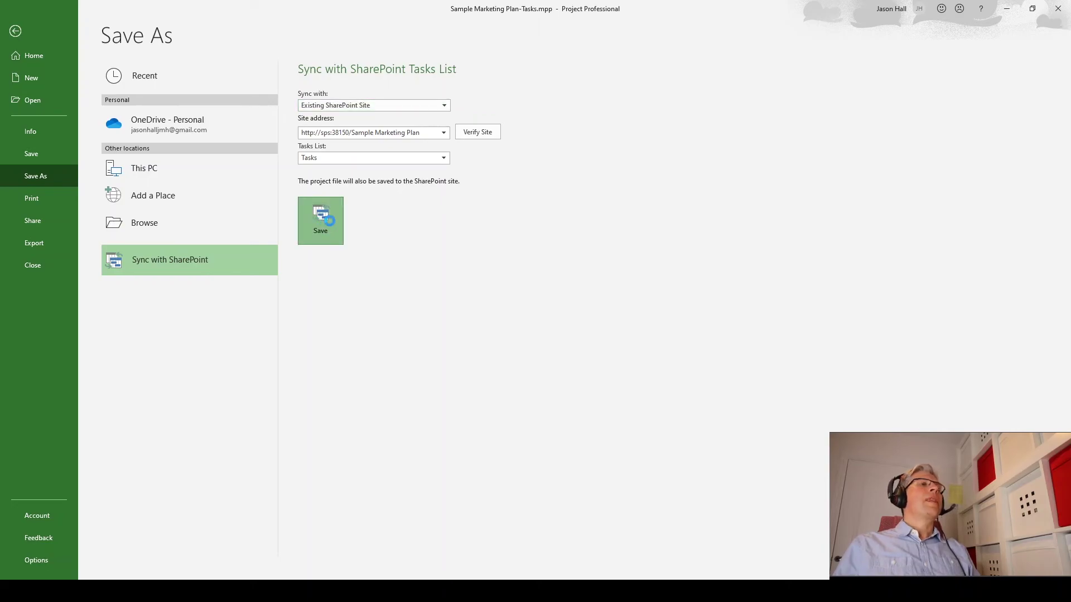